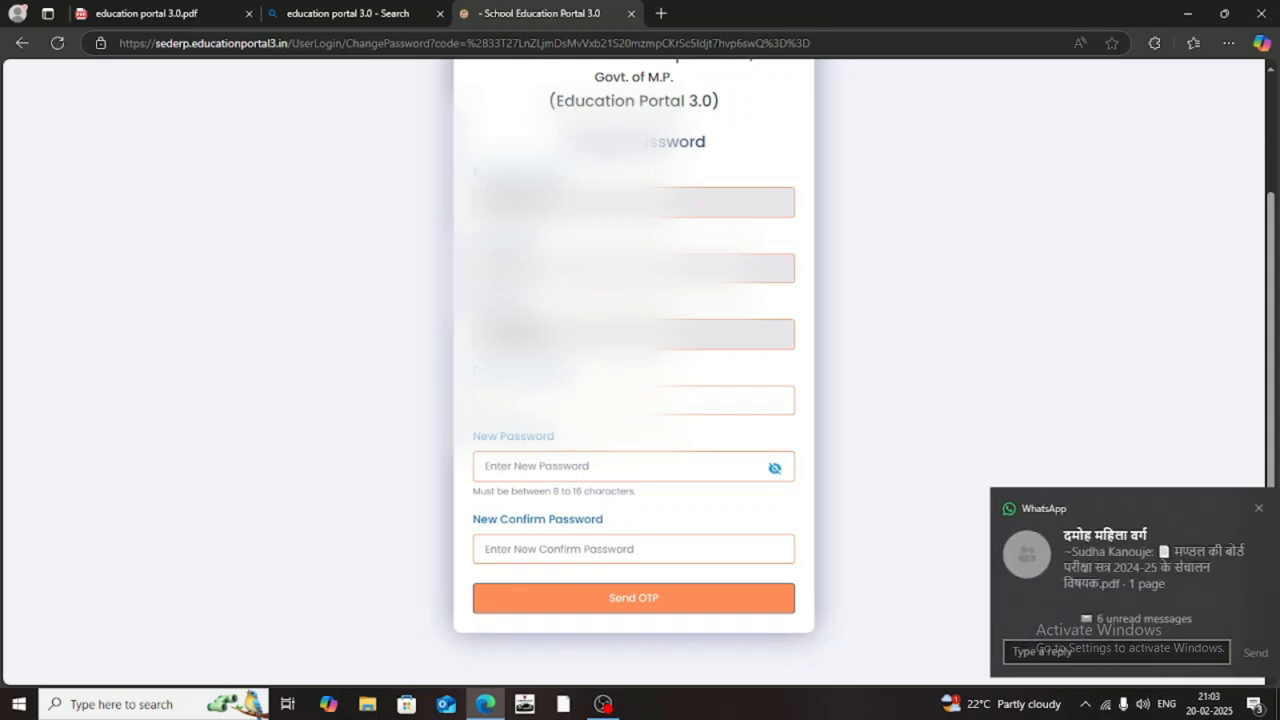
Dismiss the WhatsApp notification, then enter the new password and its matching confirmation
click(1244, 508)
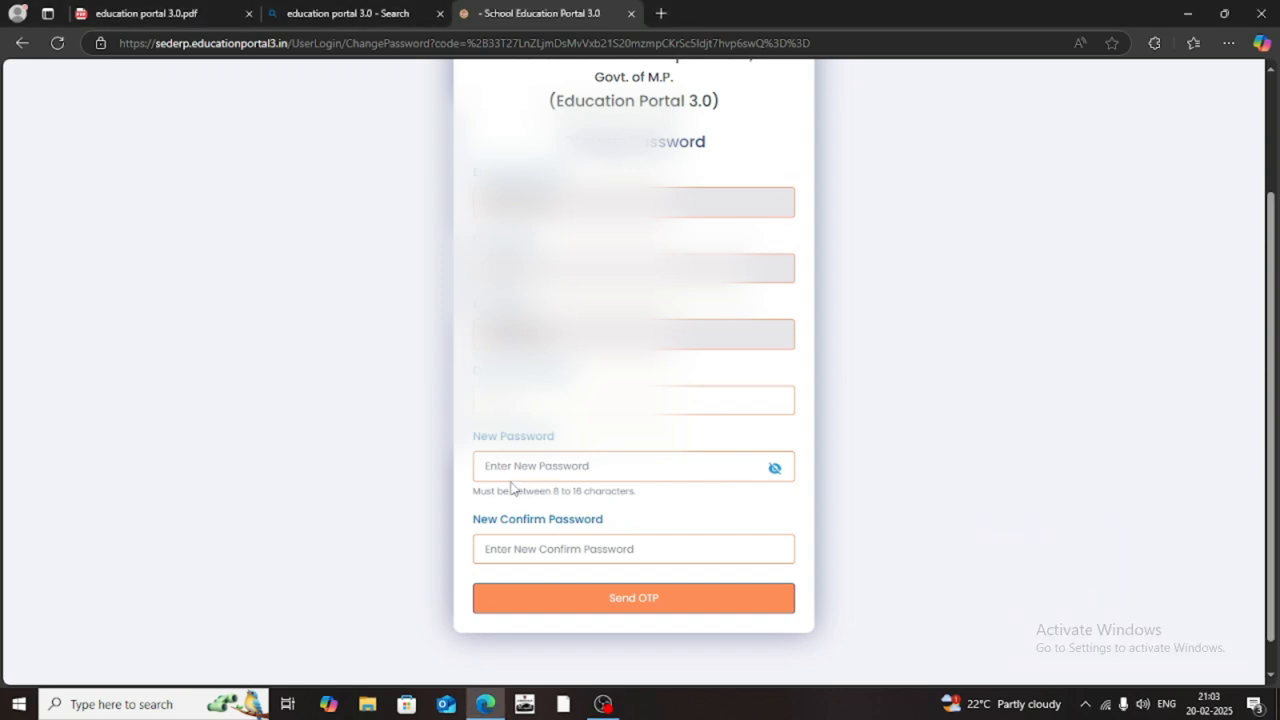
scroll(505, 490, down, 1)
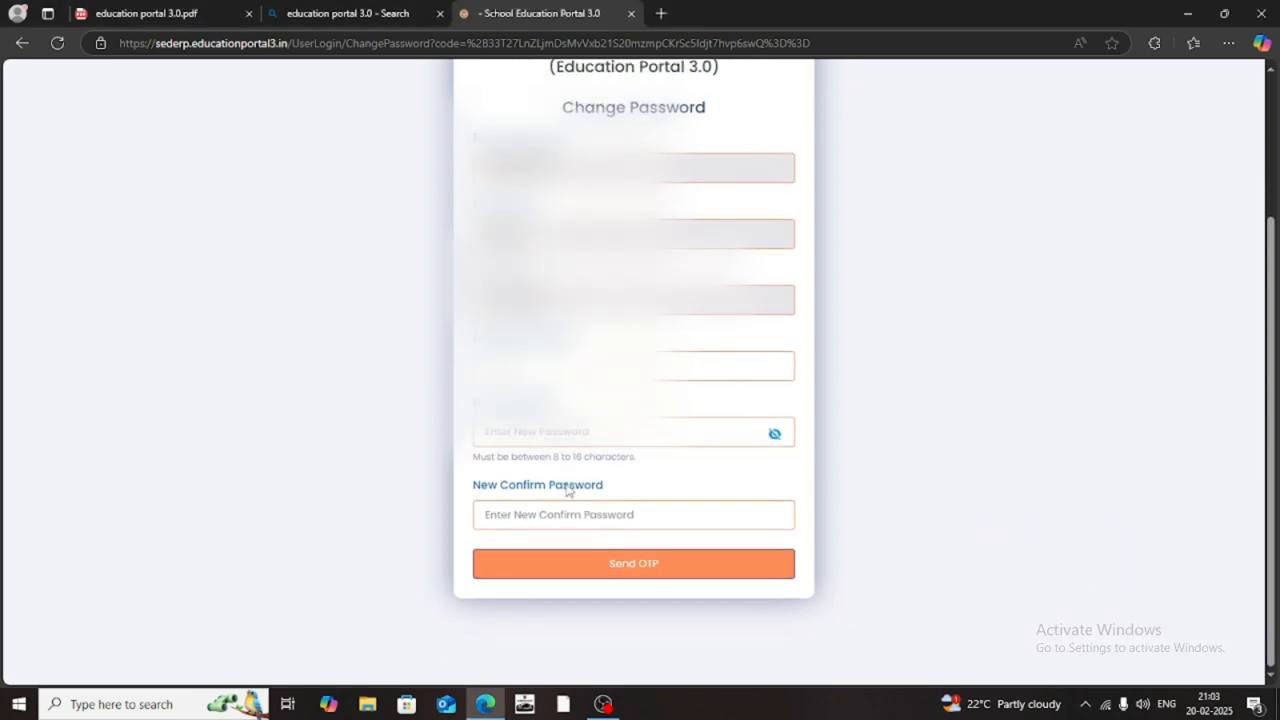
click(502, 432)
scroll(517, 434, down, 1)
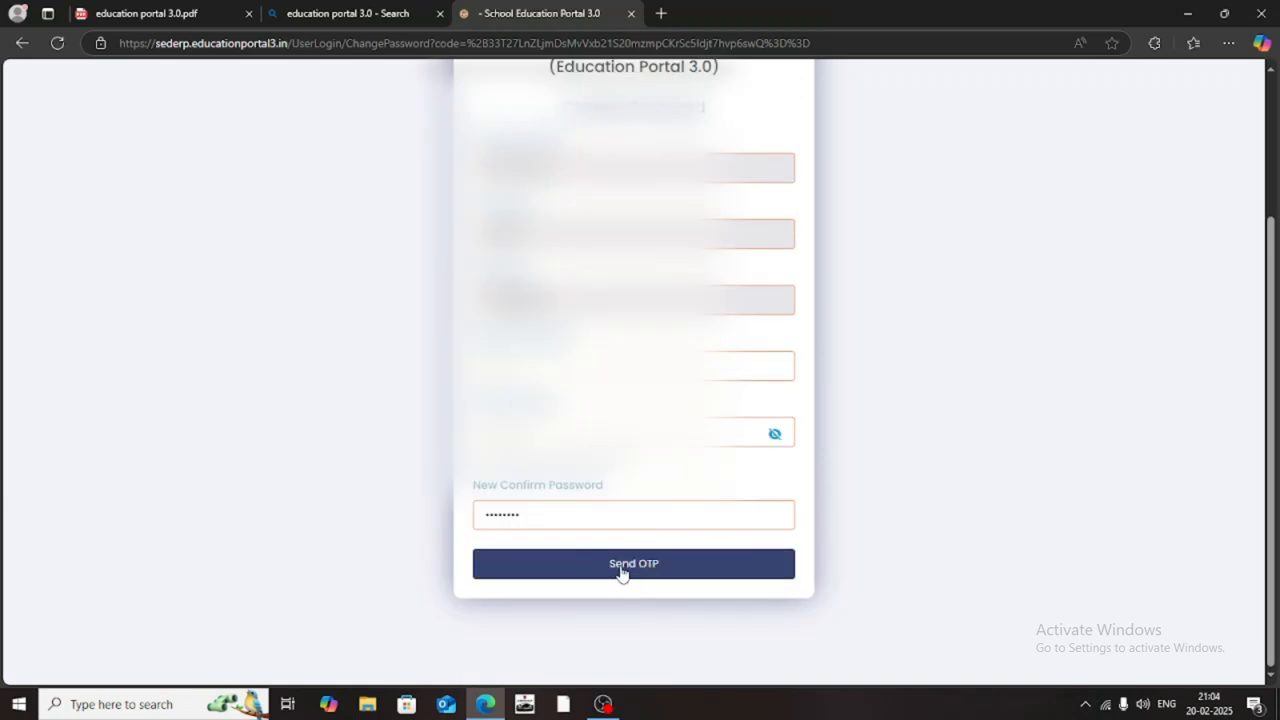
Request an OTP, acknowledge the sent alert, and enter the received OTP to change the password
click(621, 567)
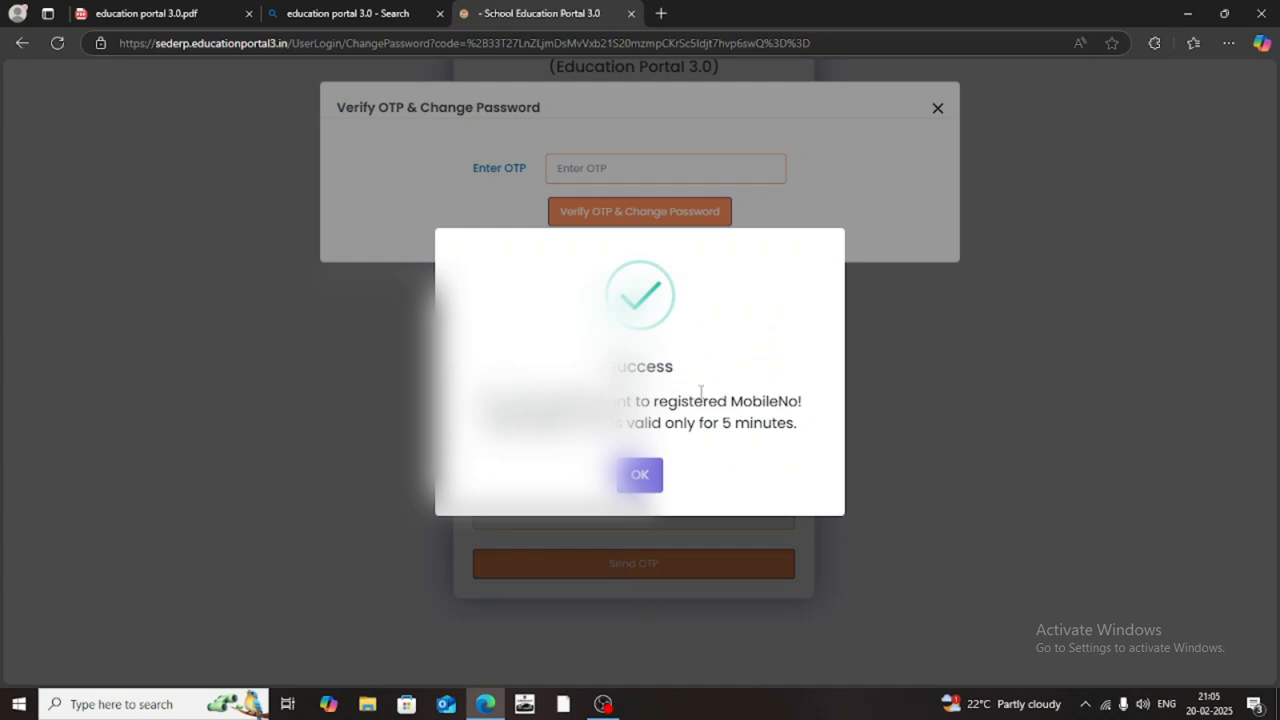
click(640, 474)
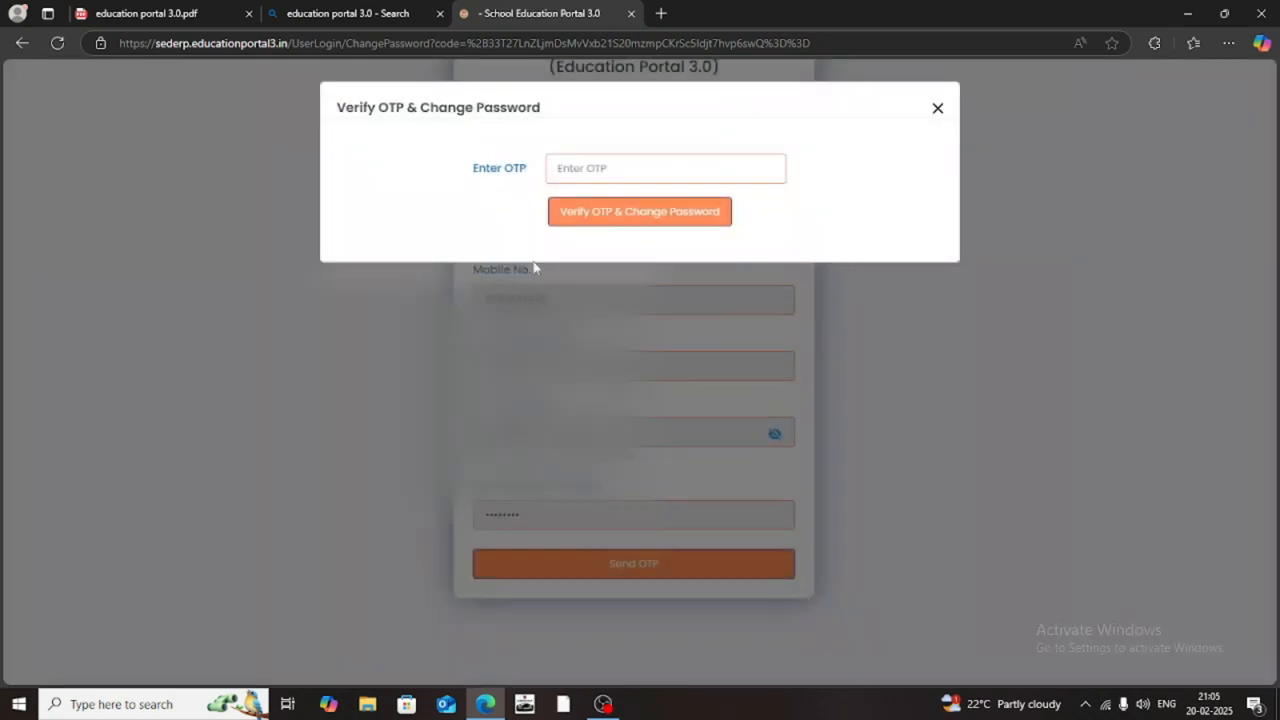
click(577, 169)
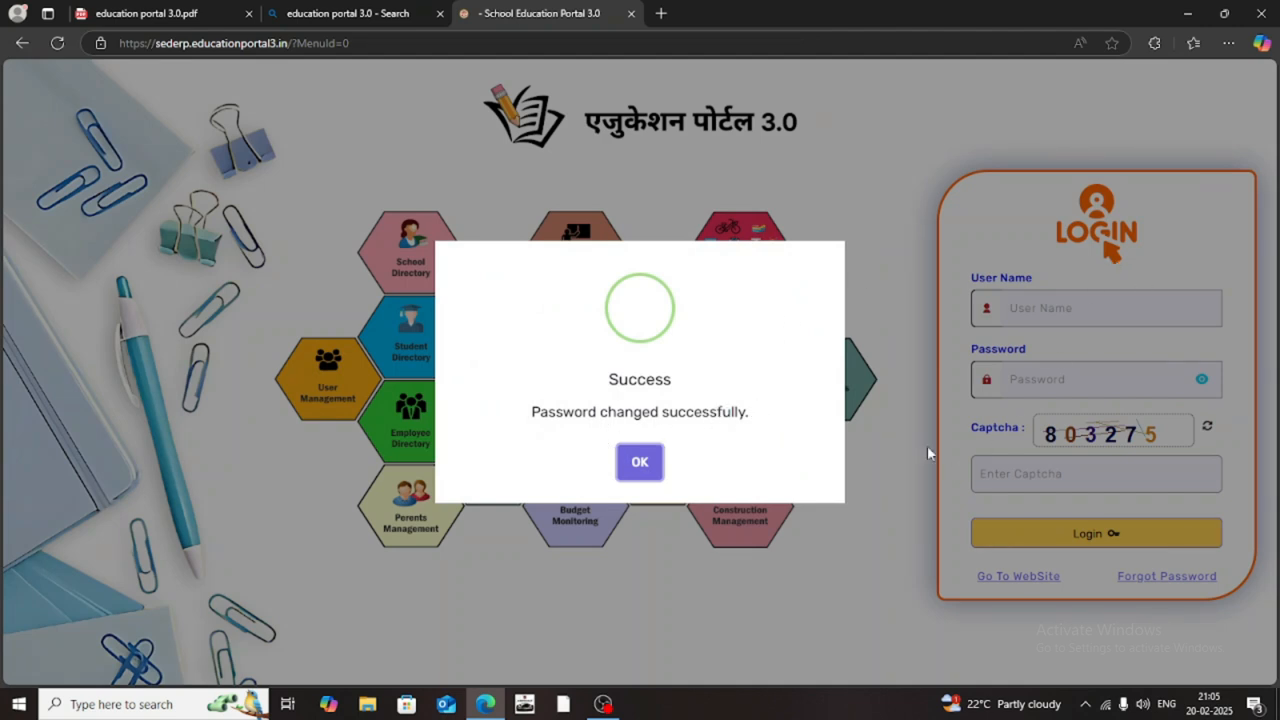
Acknowledge the success message, then log in with the employee's user name, password and captcha
click(638, 464)
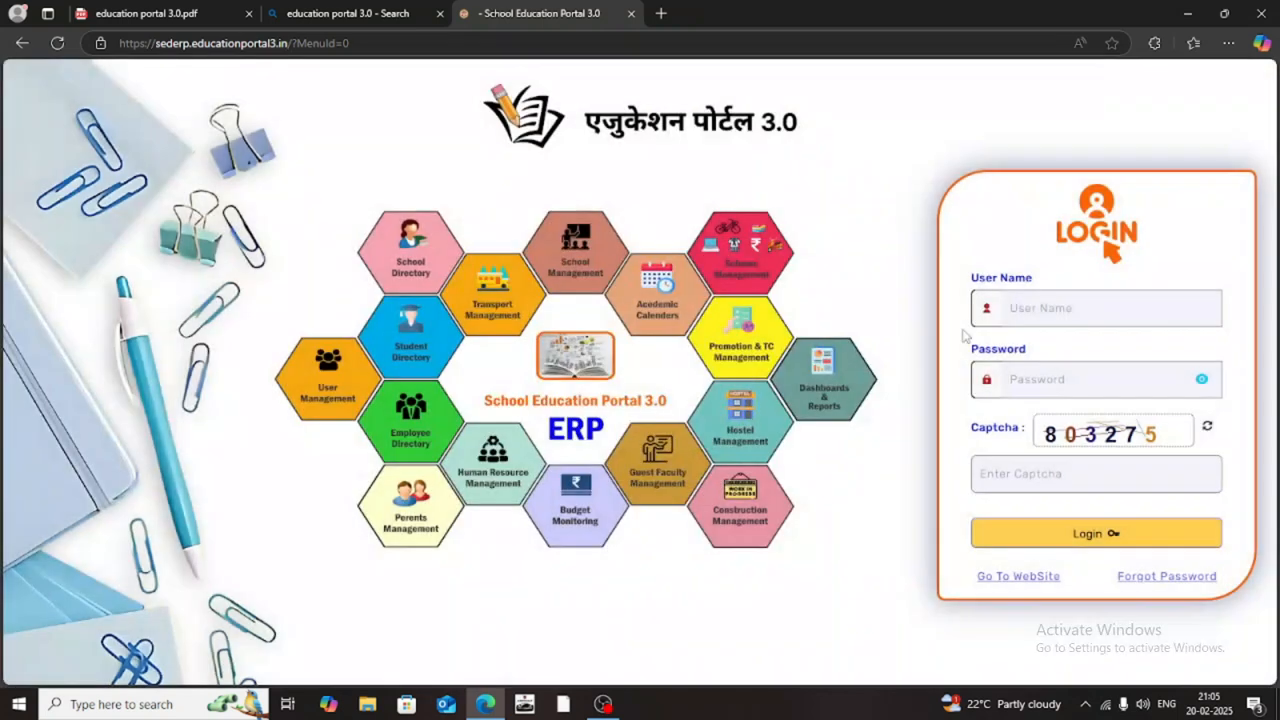
click(1007, 307)
text(bs2573)
click(1028, 378)
text(1)
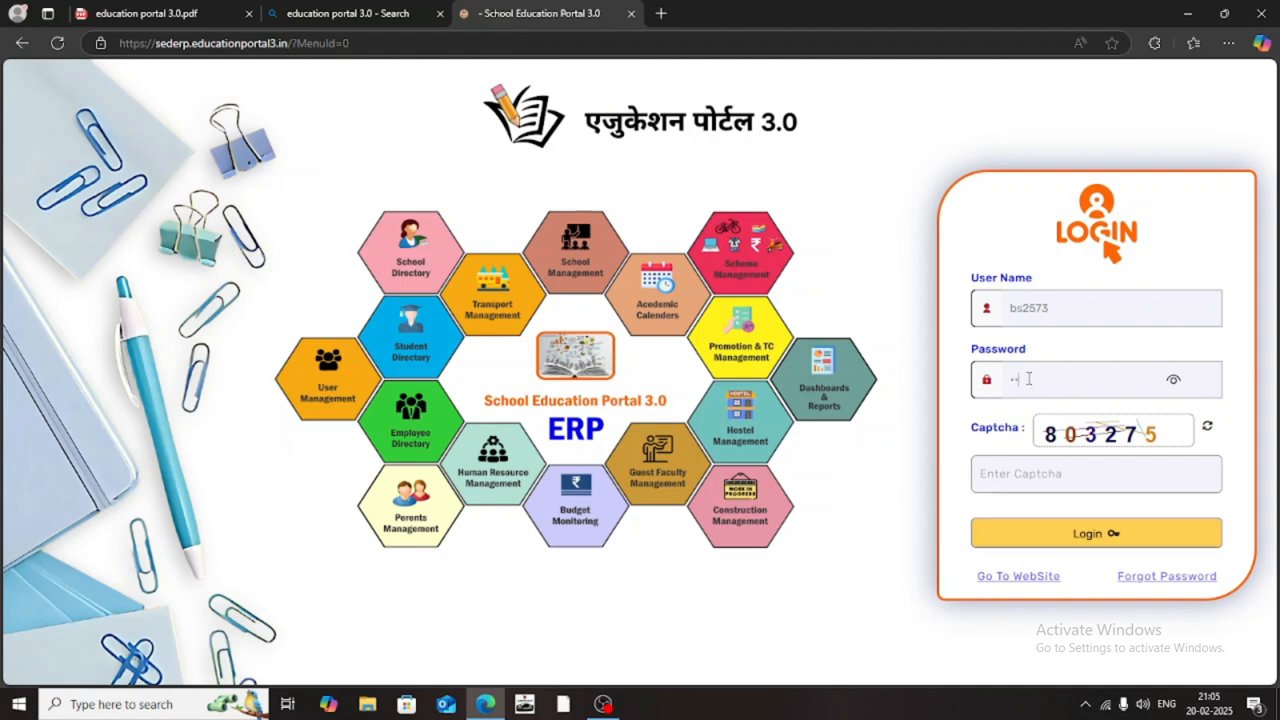
click(1097, 534)
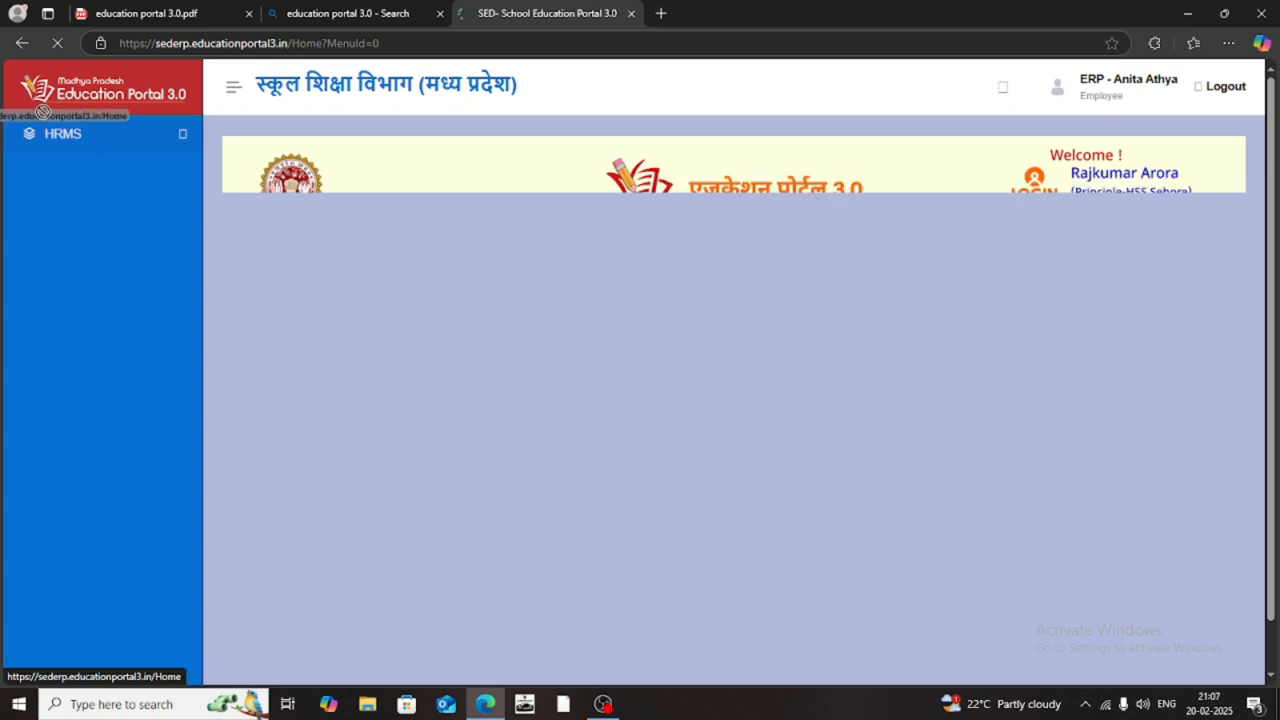
Open HRMS > Profile Verification > Profile Verification from the sidebar
click(72, 139)
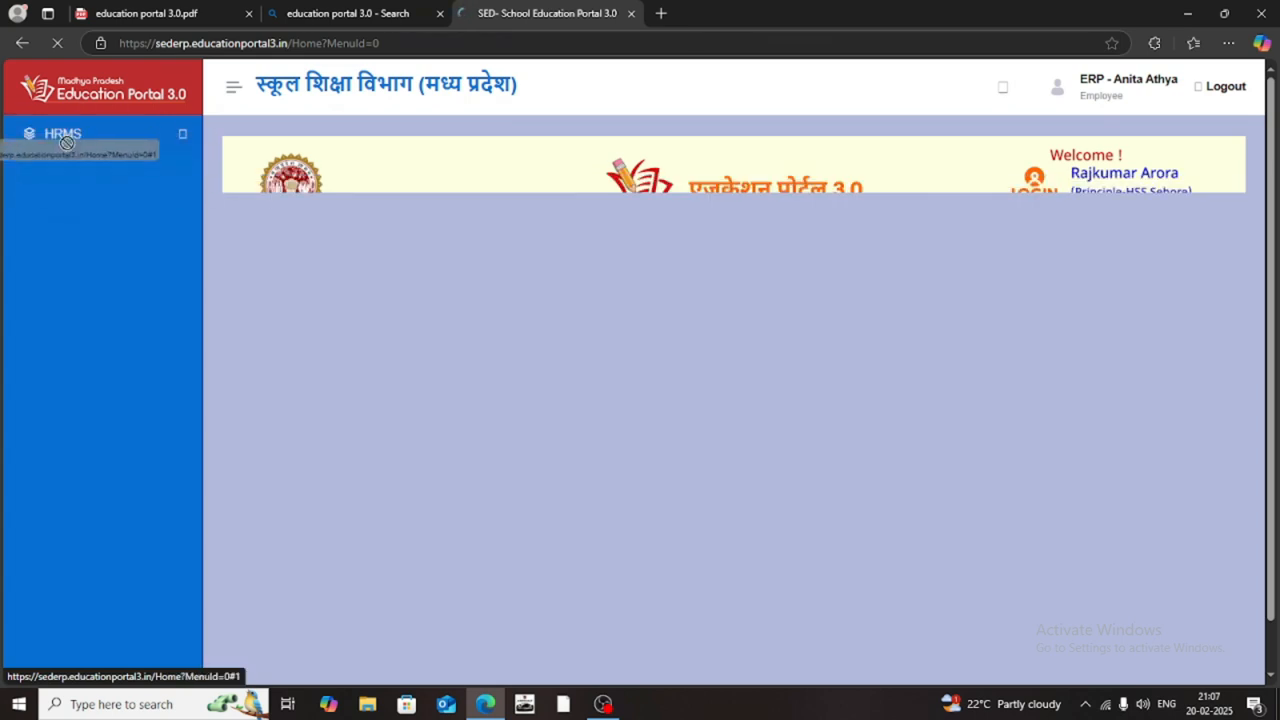
click(28, 150)
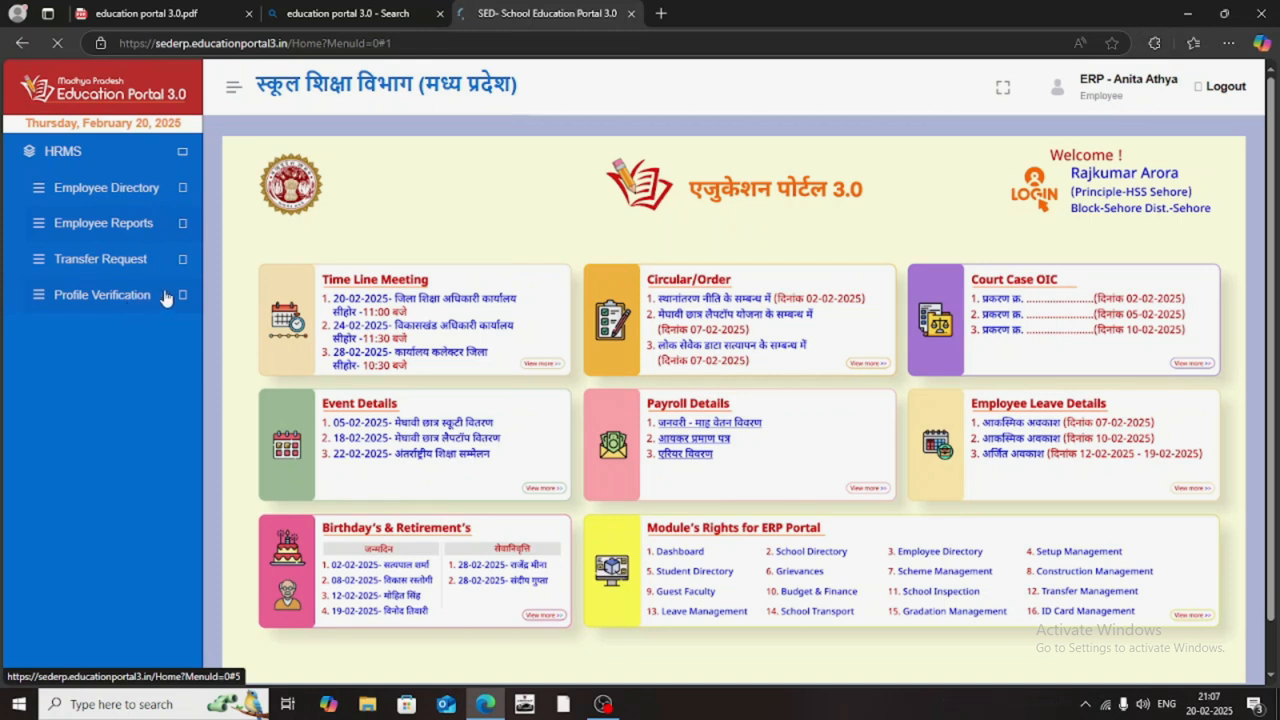
click(112, 299)
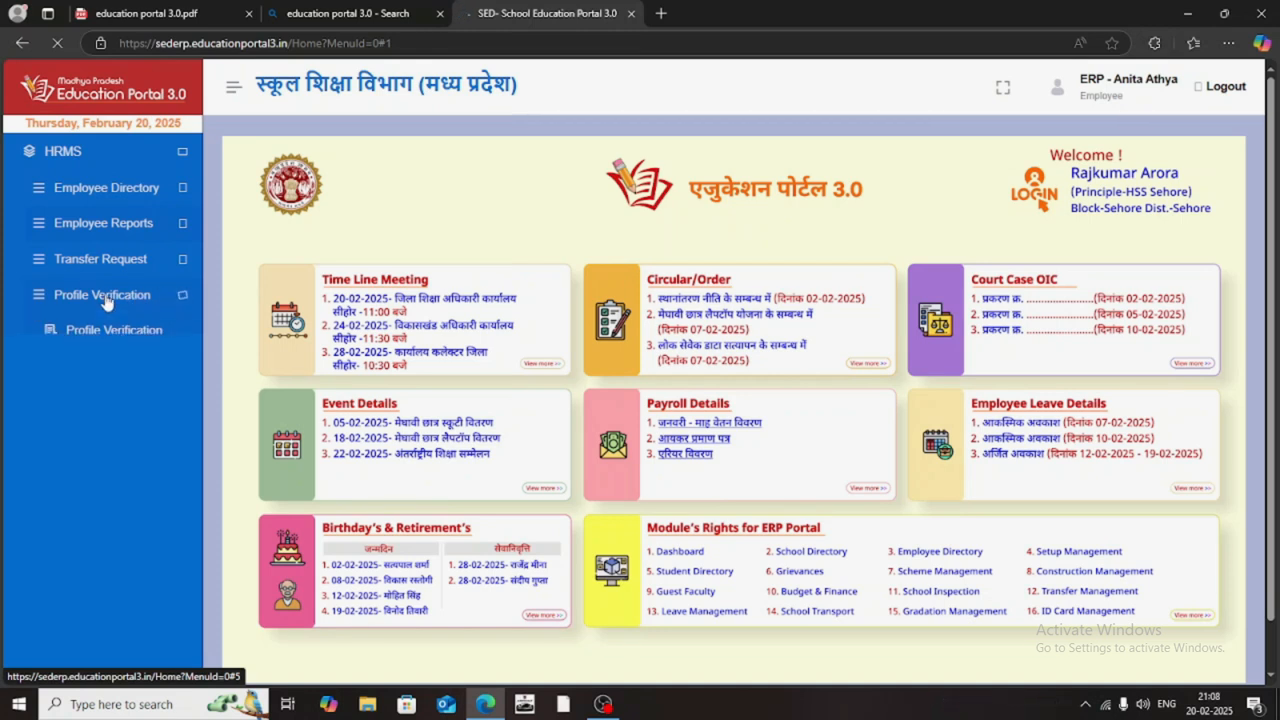
click(140, 340)
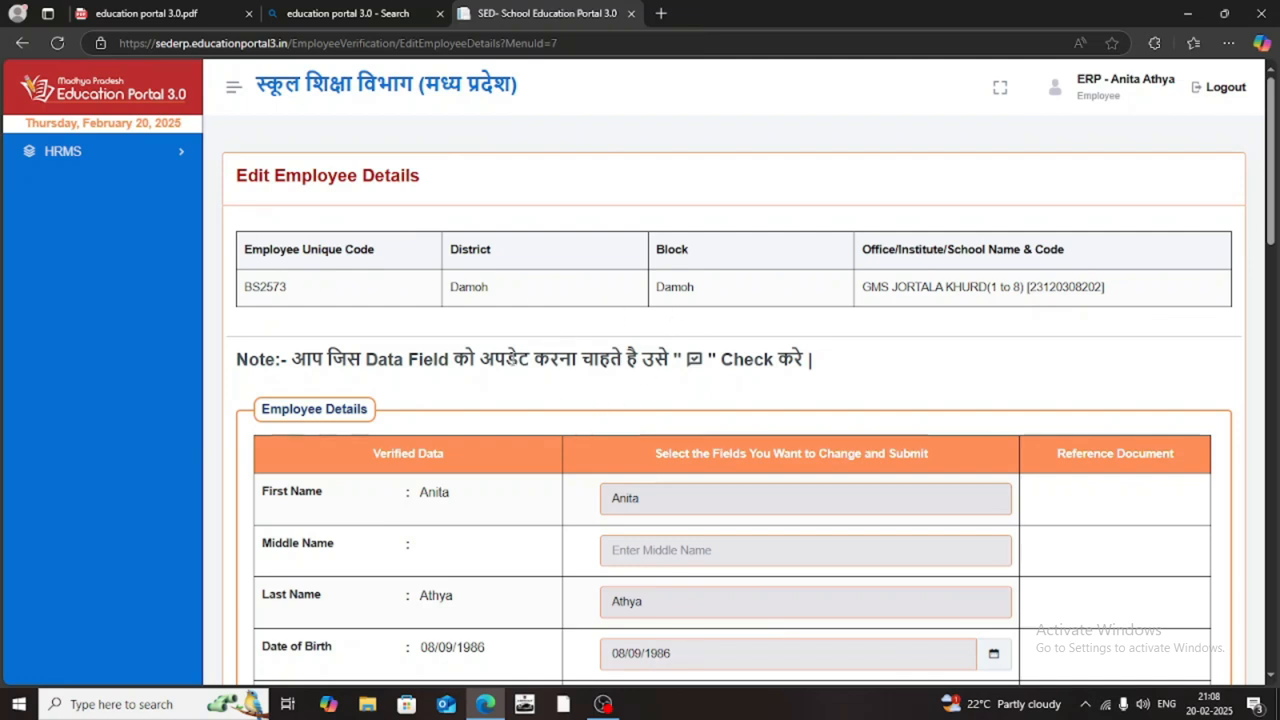
Scroll down the Edit Employee Details form and mark the e-mail address row for correction
scroll(435, 455, down, 1)
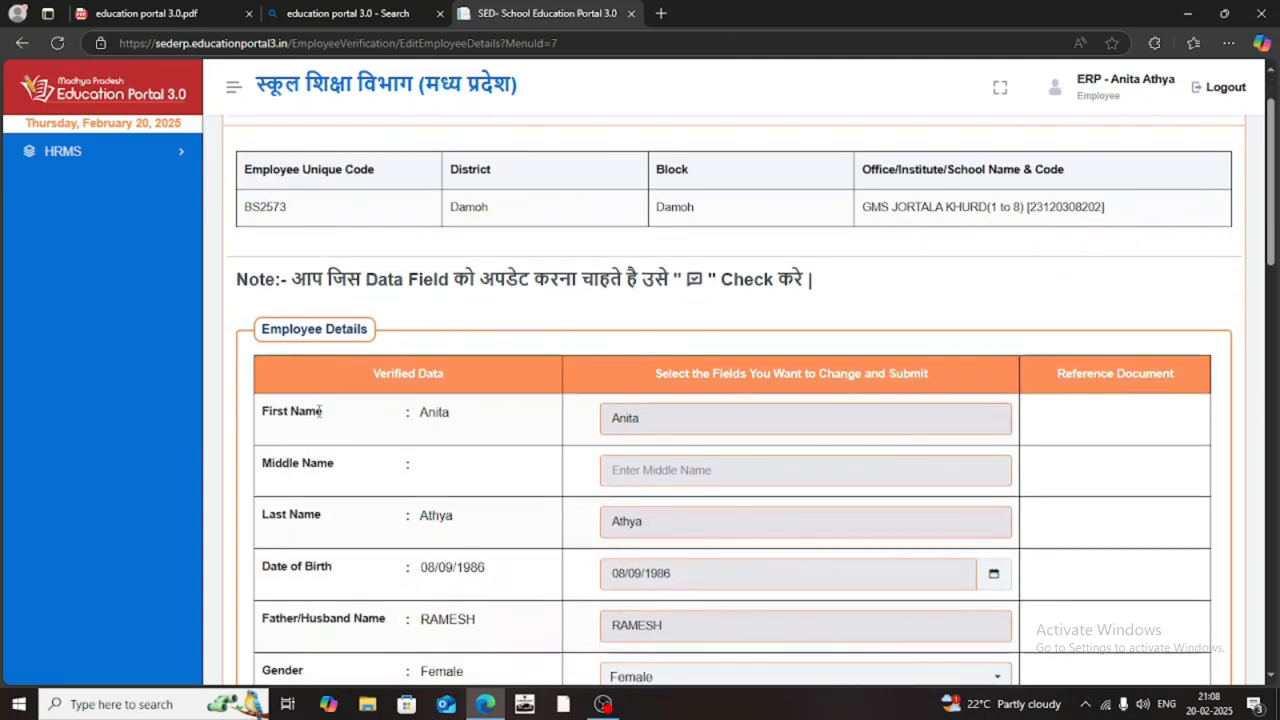
scroll(583, 414, down, 2)
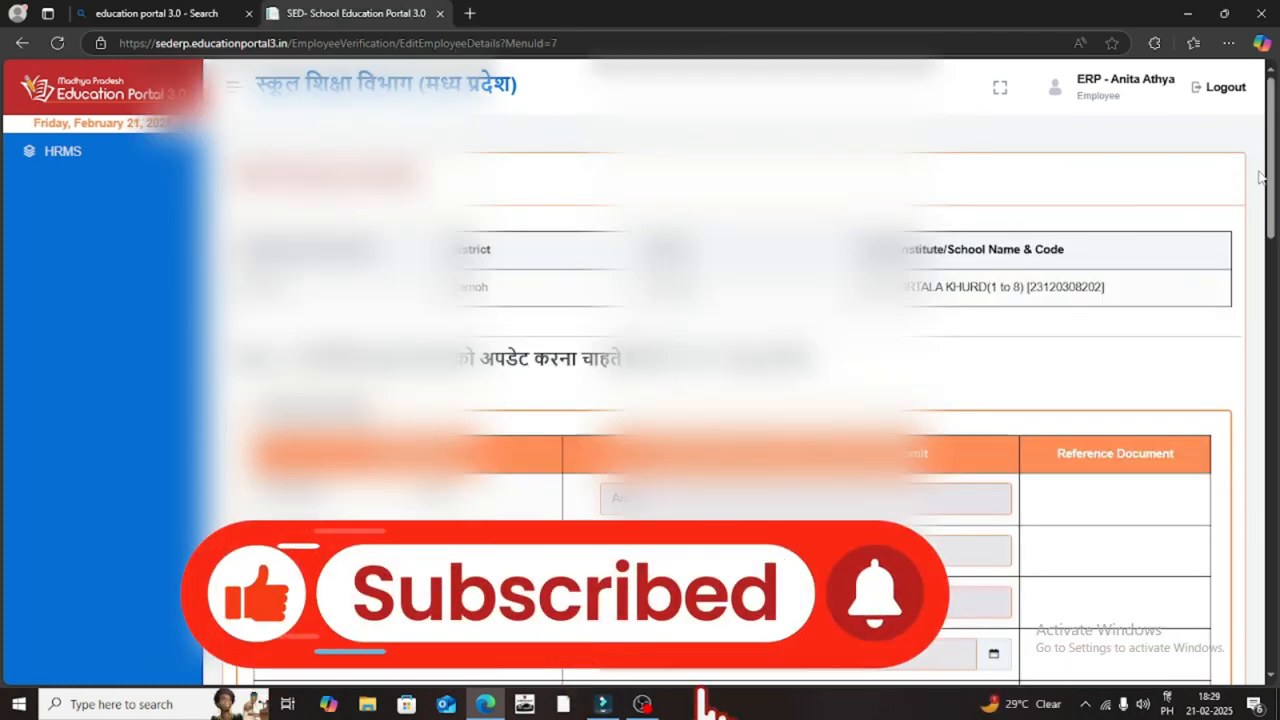
drag(1272, 175, 1259, 327)
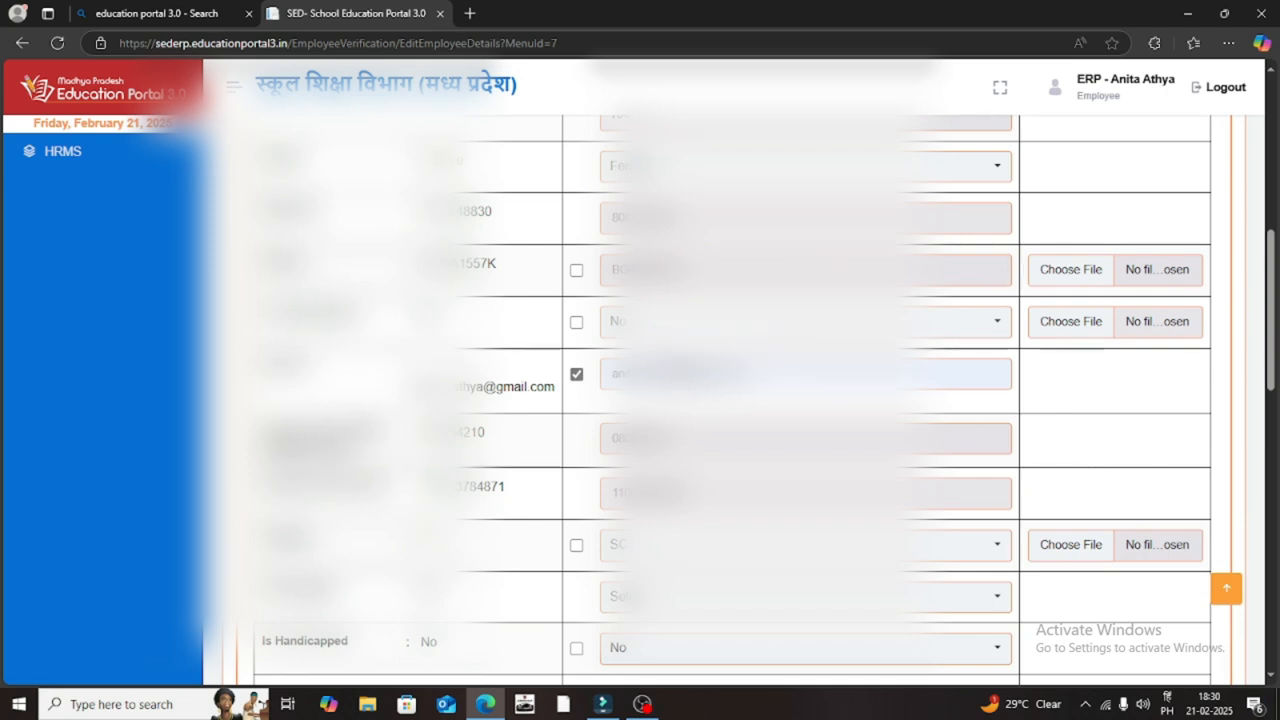
click(577, 271)
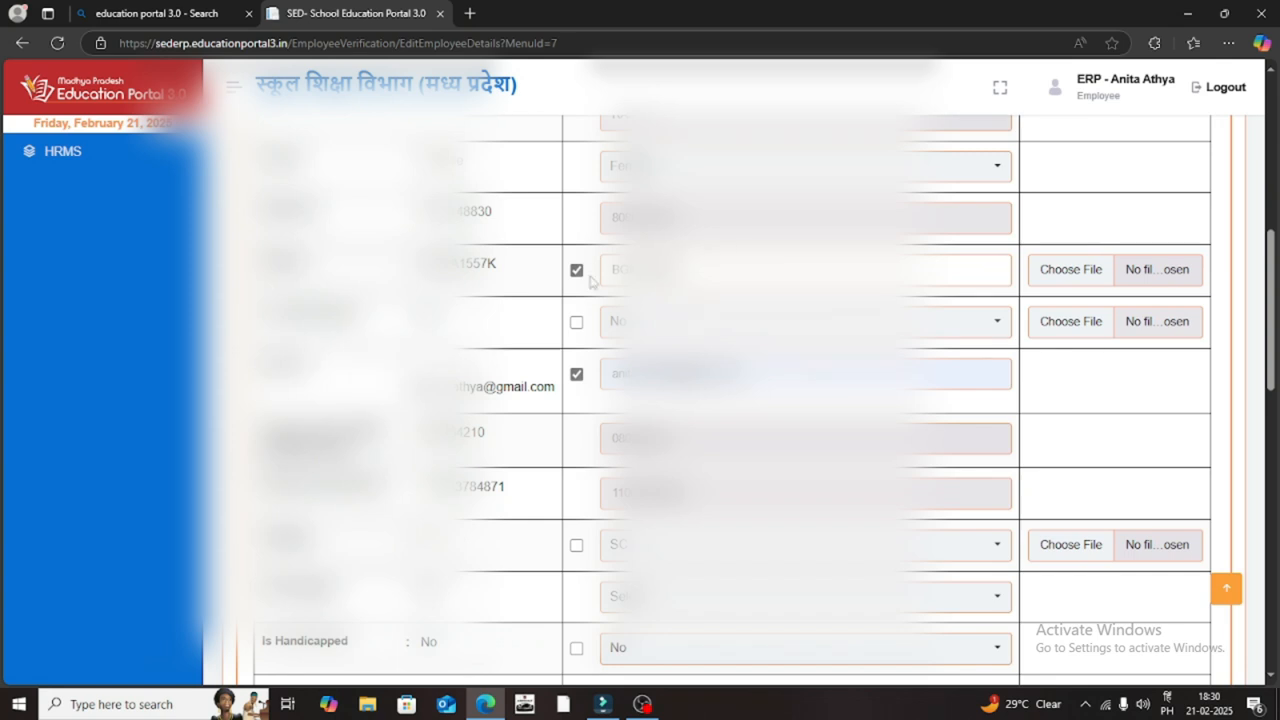
click(576, 270)
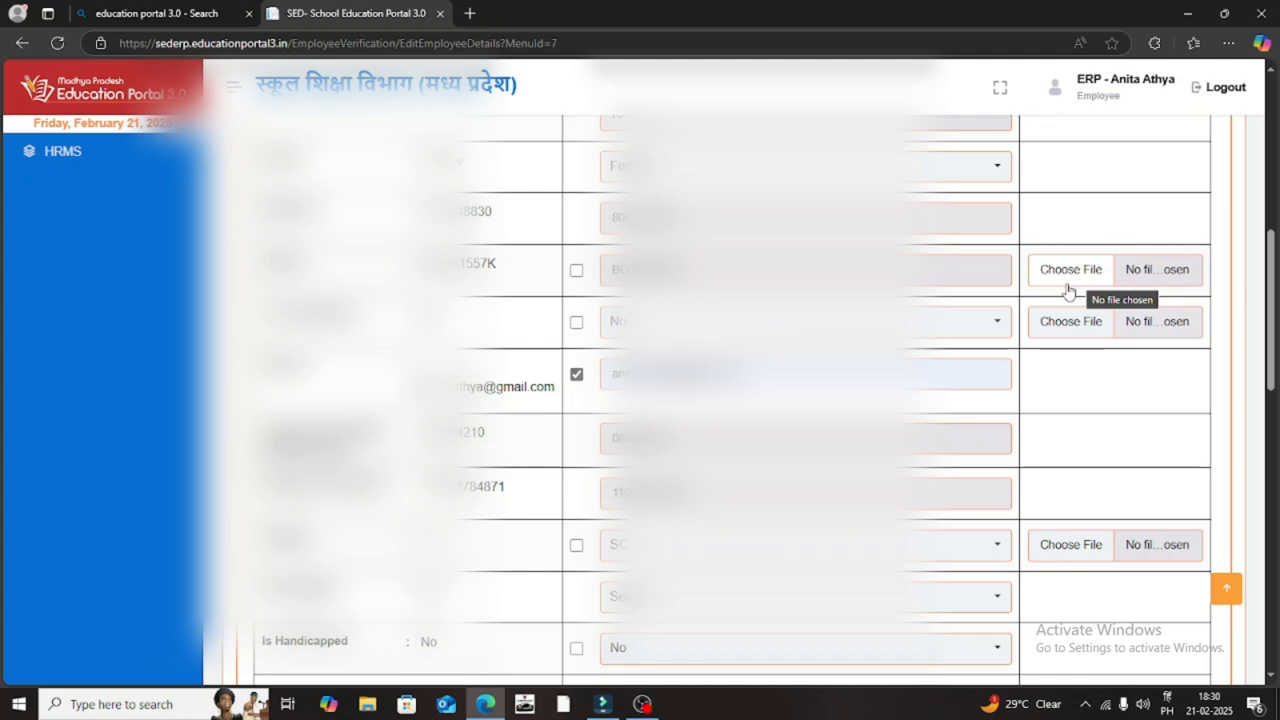
click(1046, 262)
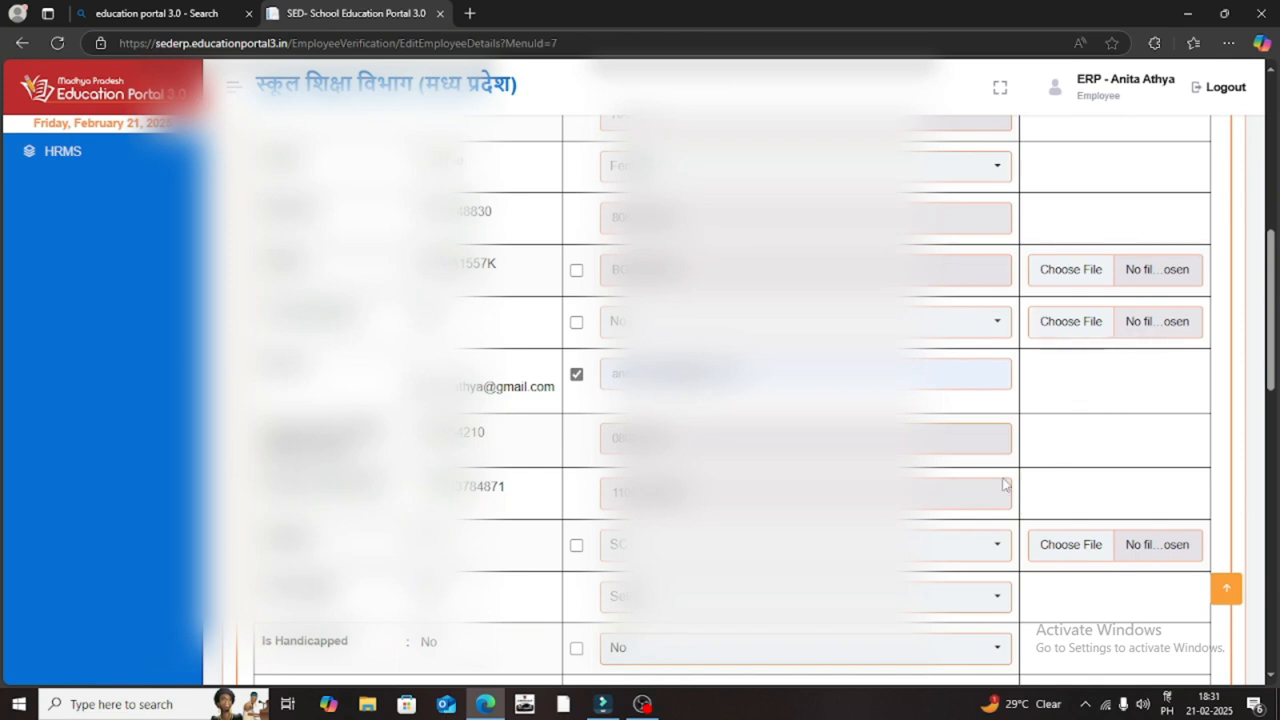
scroll(494, 560, down, 1)
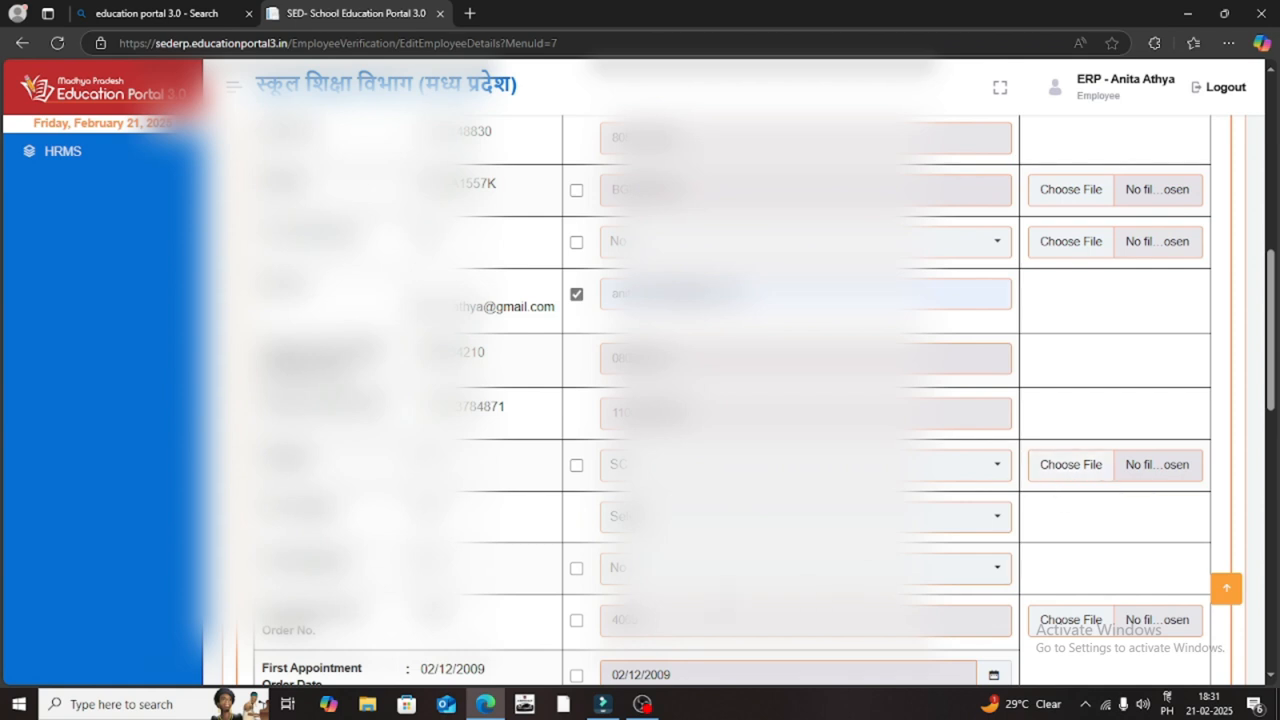
scroll(853, 598, down, 1)
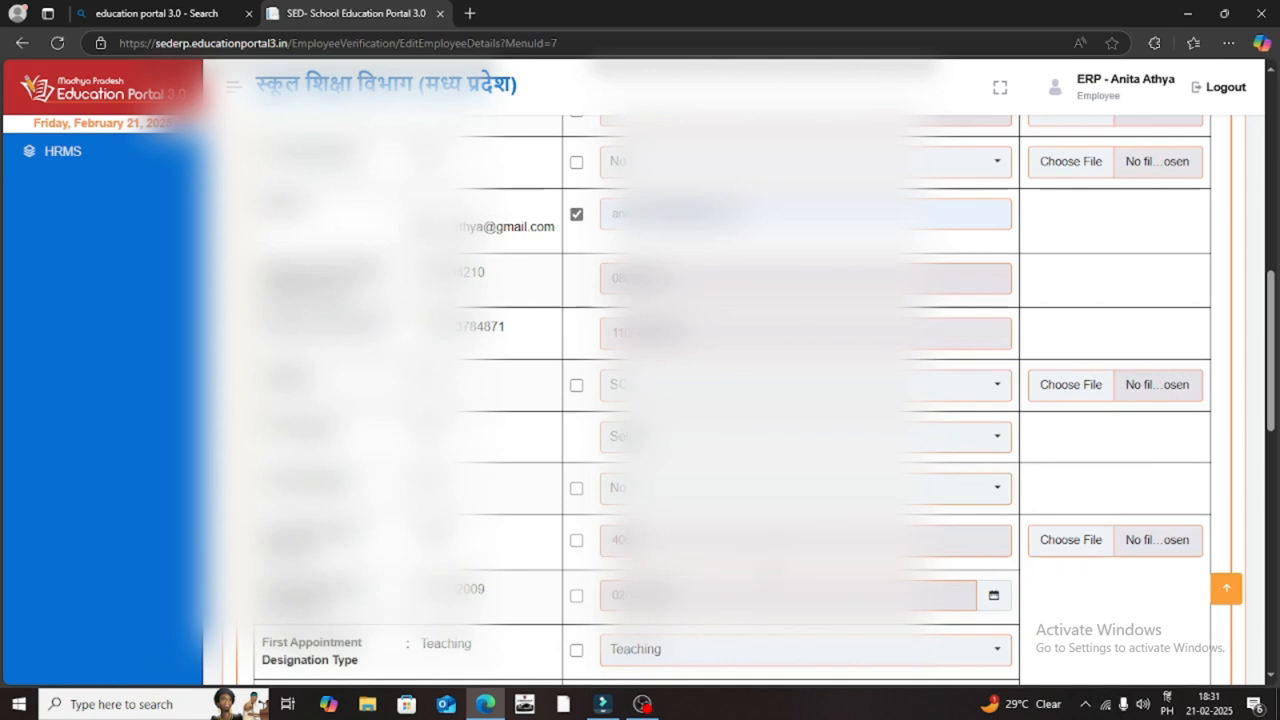
scroll(700, 400, down, 1)
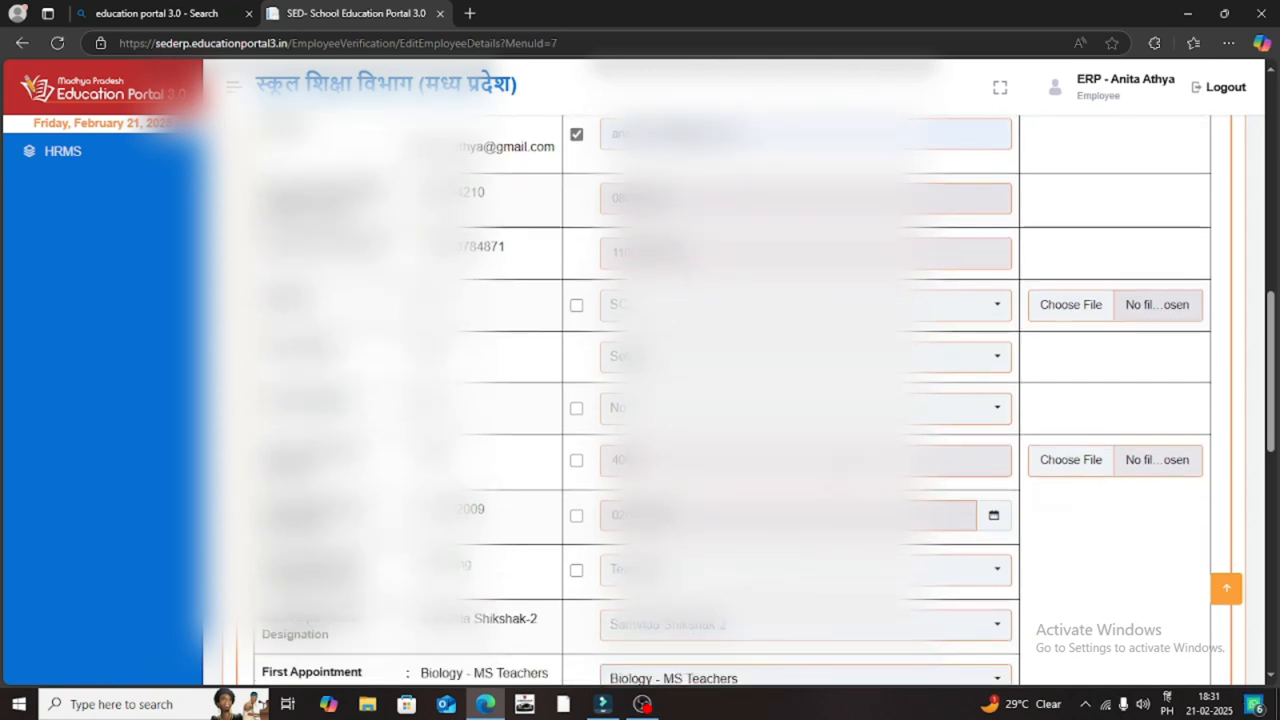
scroll(765, 400, down, 1)
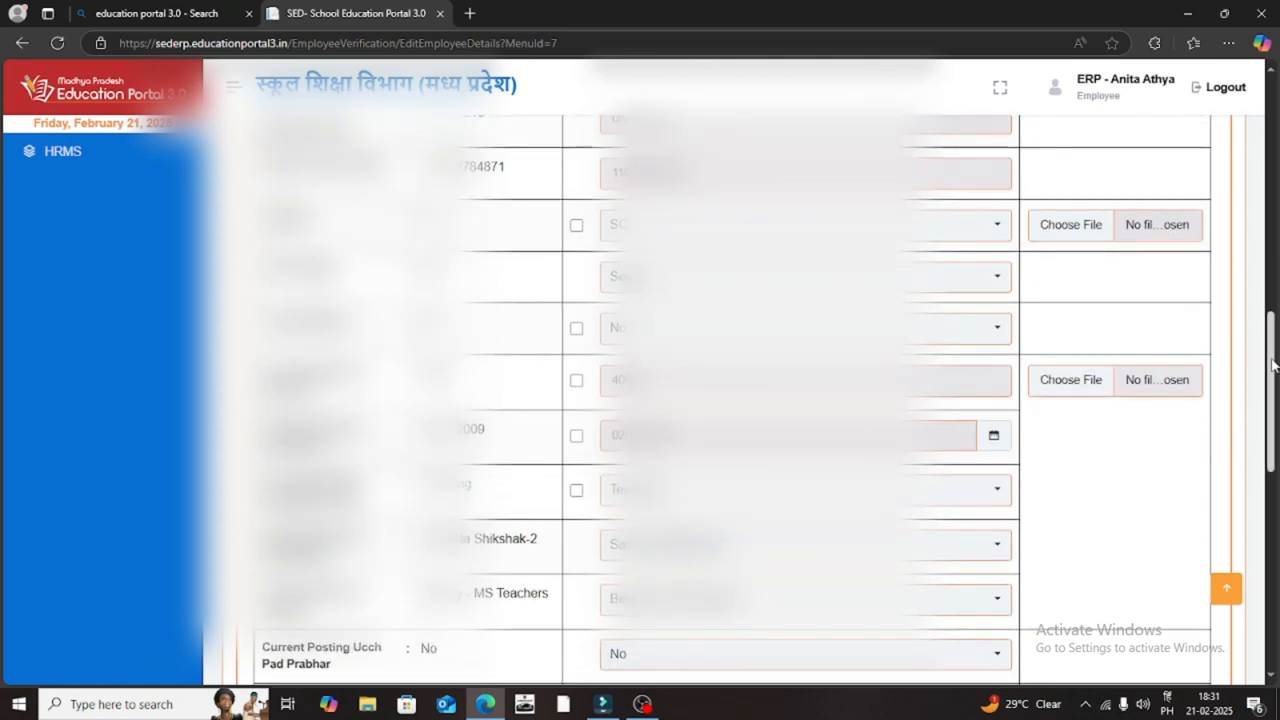
drag(1272, 366, 1256, 464)
scroll(1256, 464, down, 1)
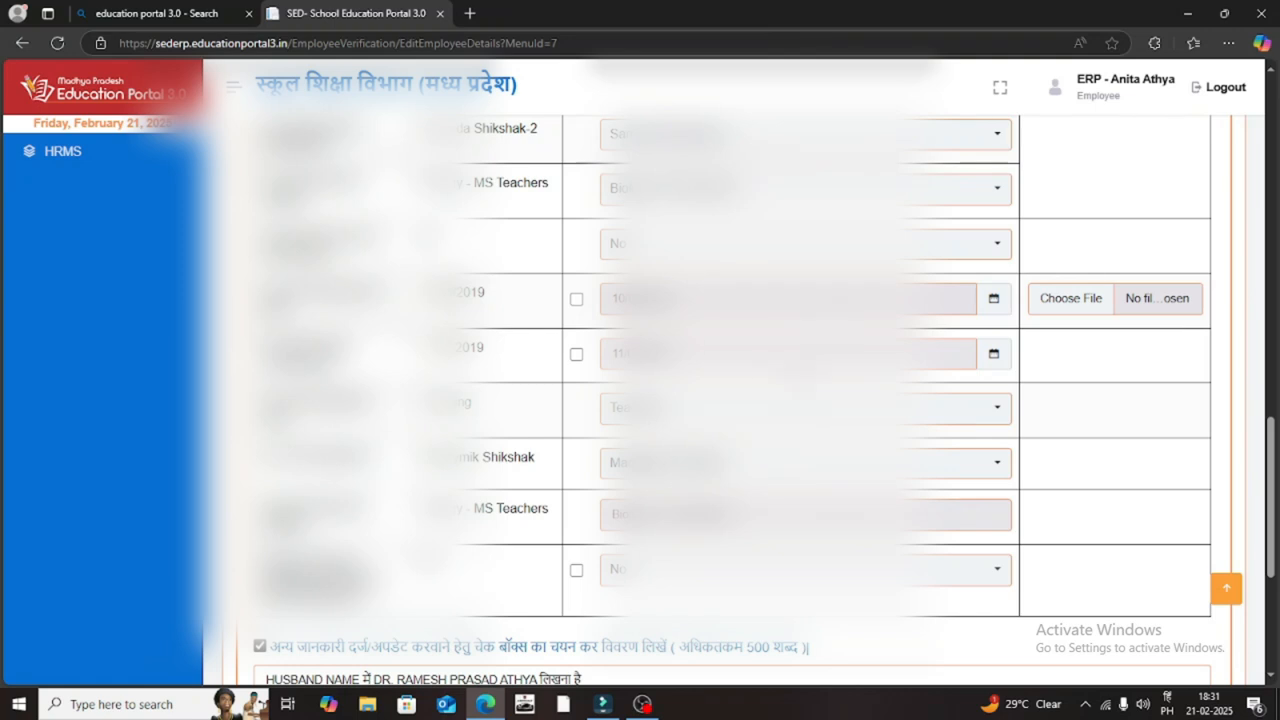
scroll(730, 400, down, 1)
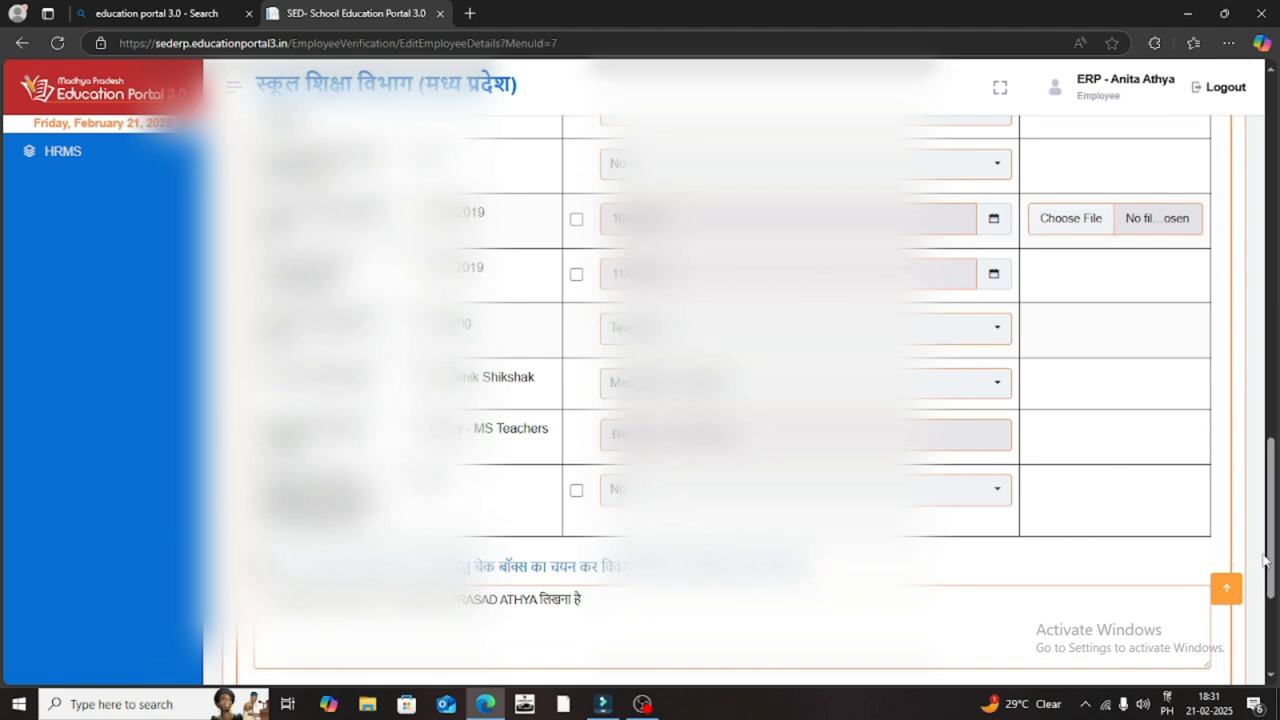
drag(1276, 551, 1277, 544)
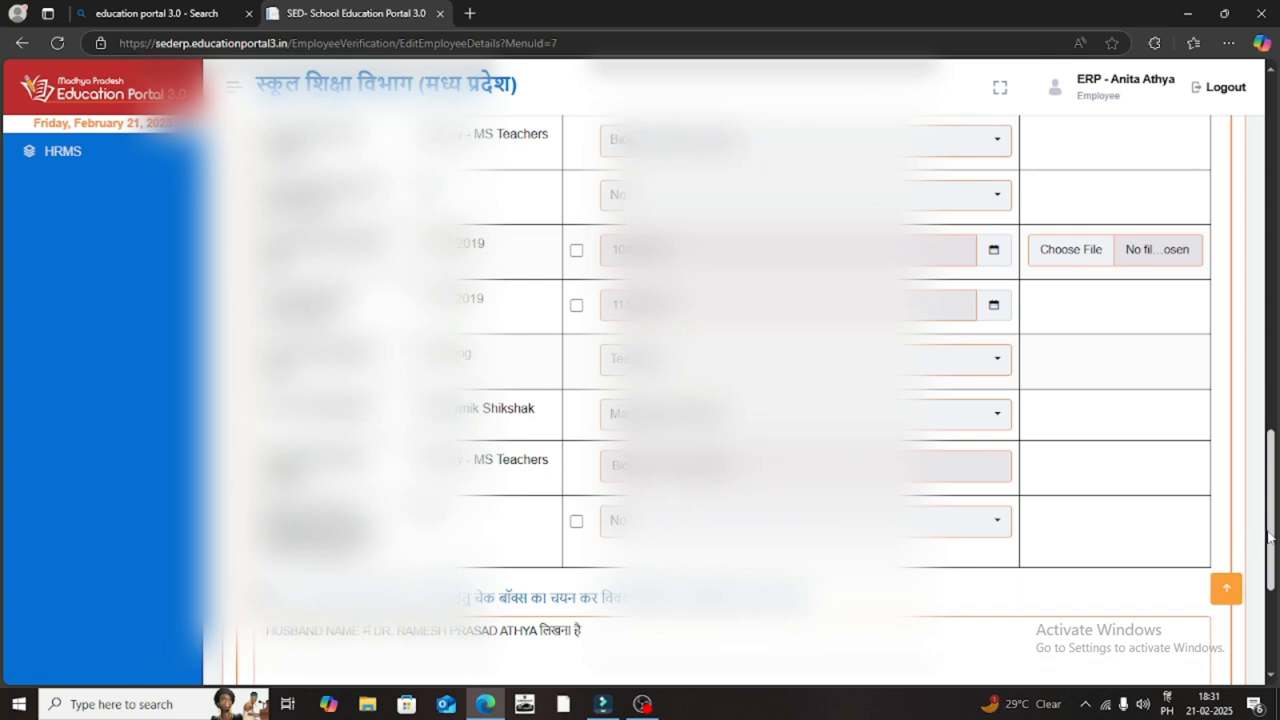
scroll(1134, 580, down, 2)
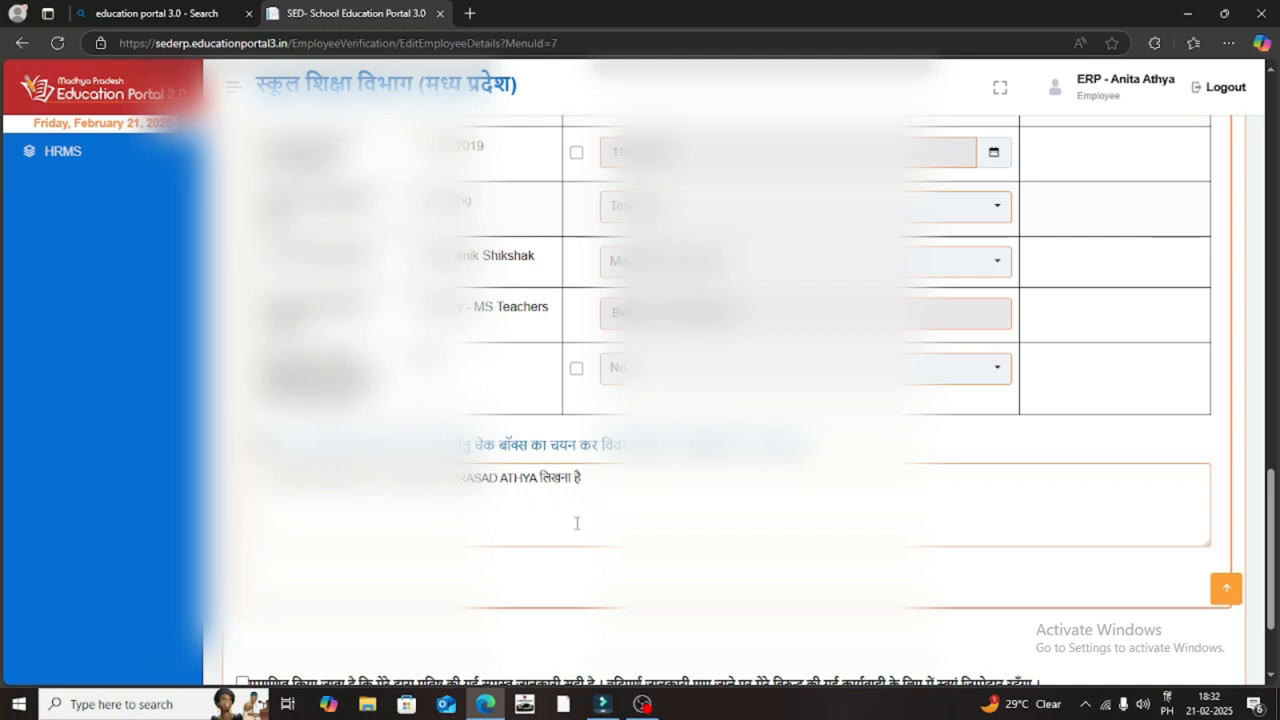
Send the OTP for the employee-details correction and confirm Update in the dialog
scroll(576, 523, down, 1)
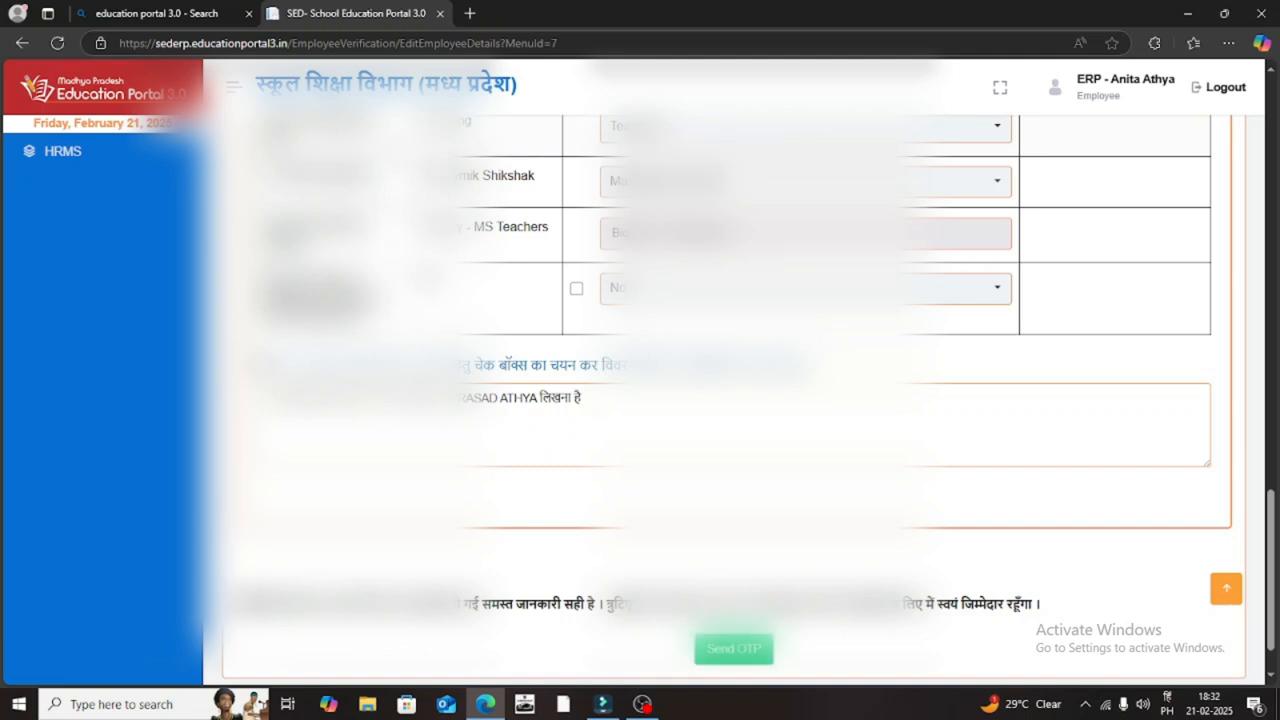
click(716, 650)
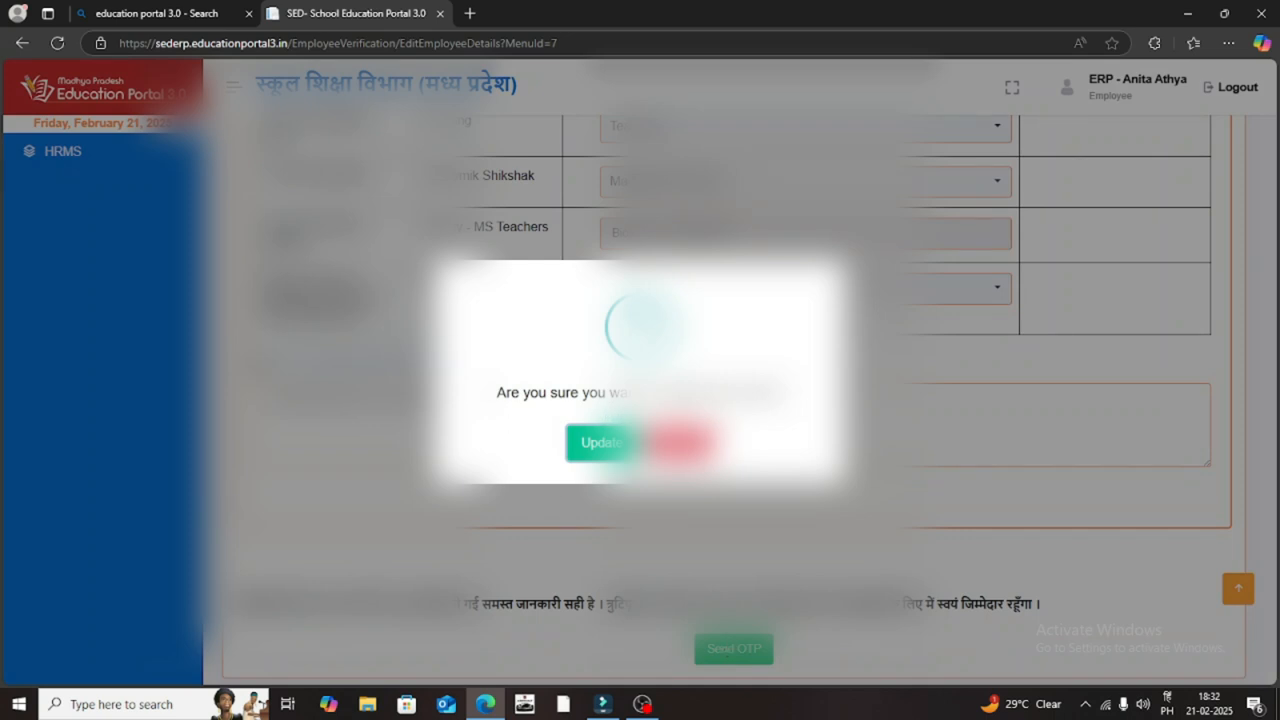
click(594, 443)
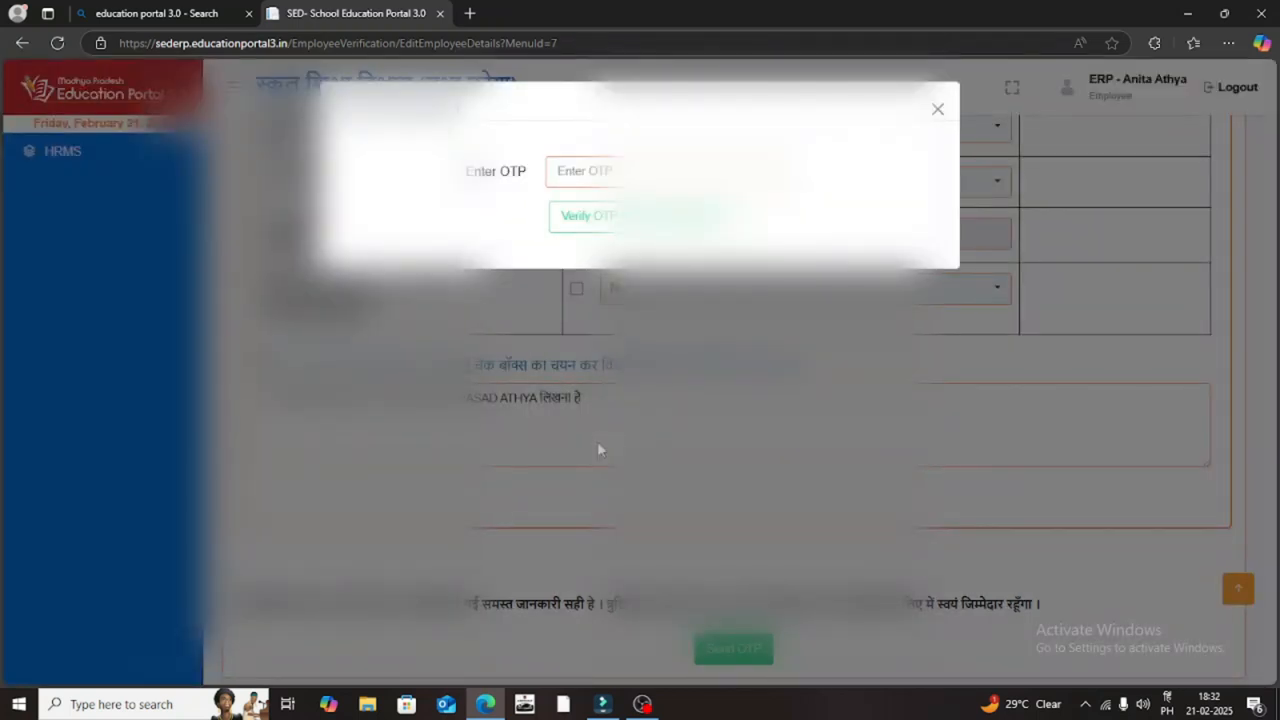